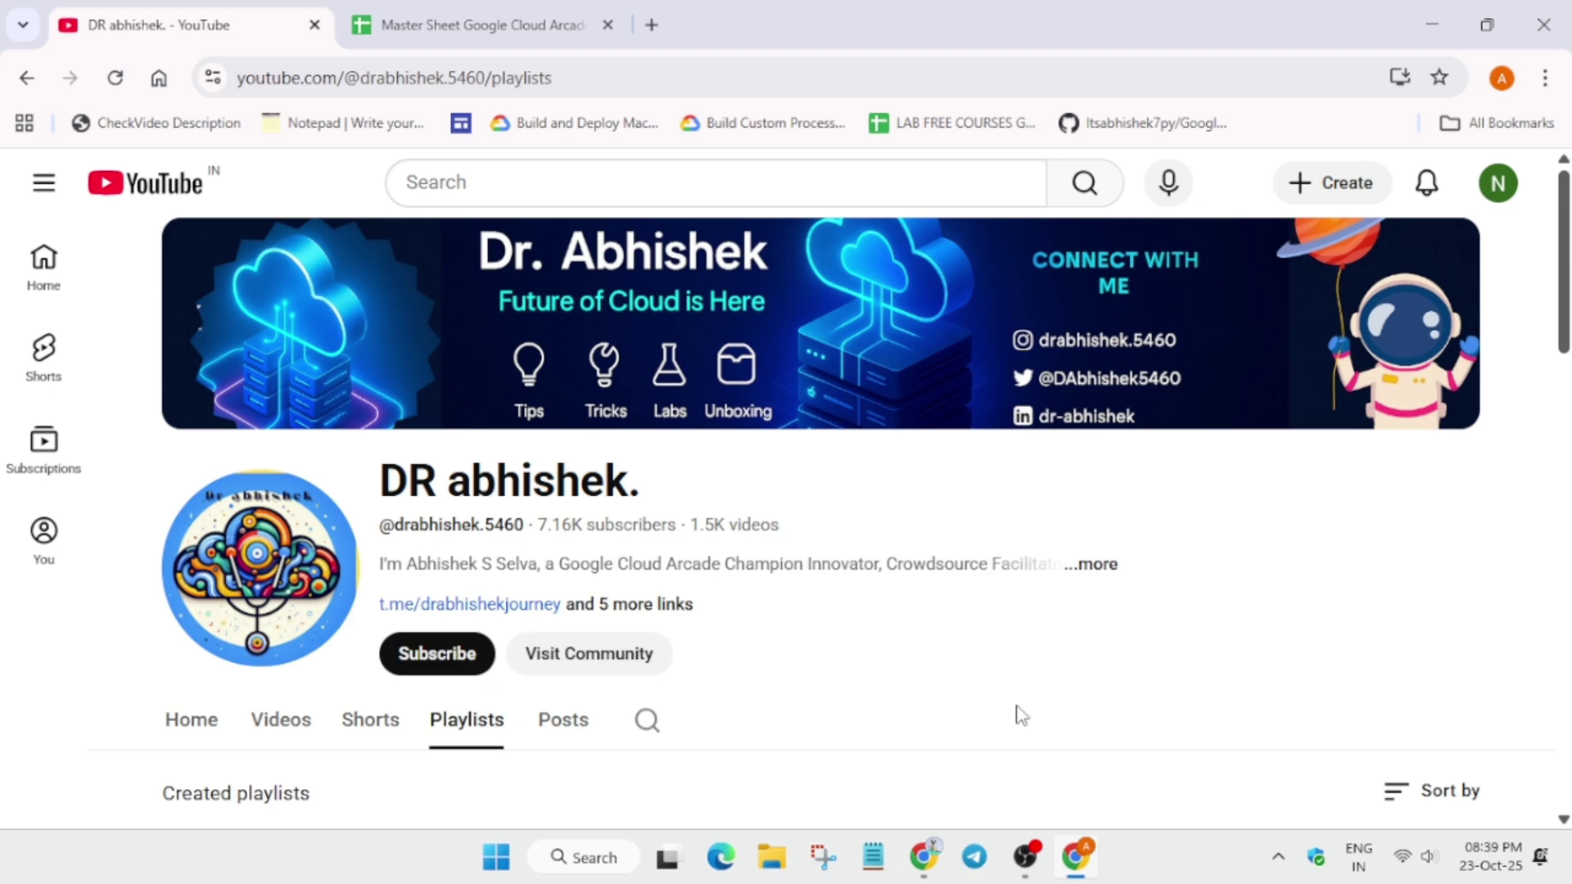
- Switch to the Master Sheet listing the 84 skill badges and browse the Build a Website course
click(399, 22)
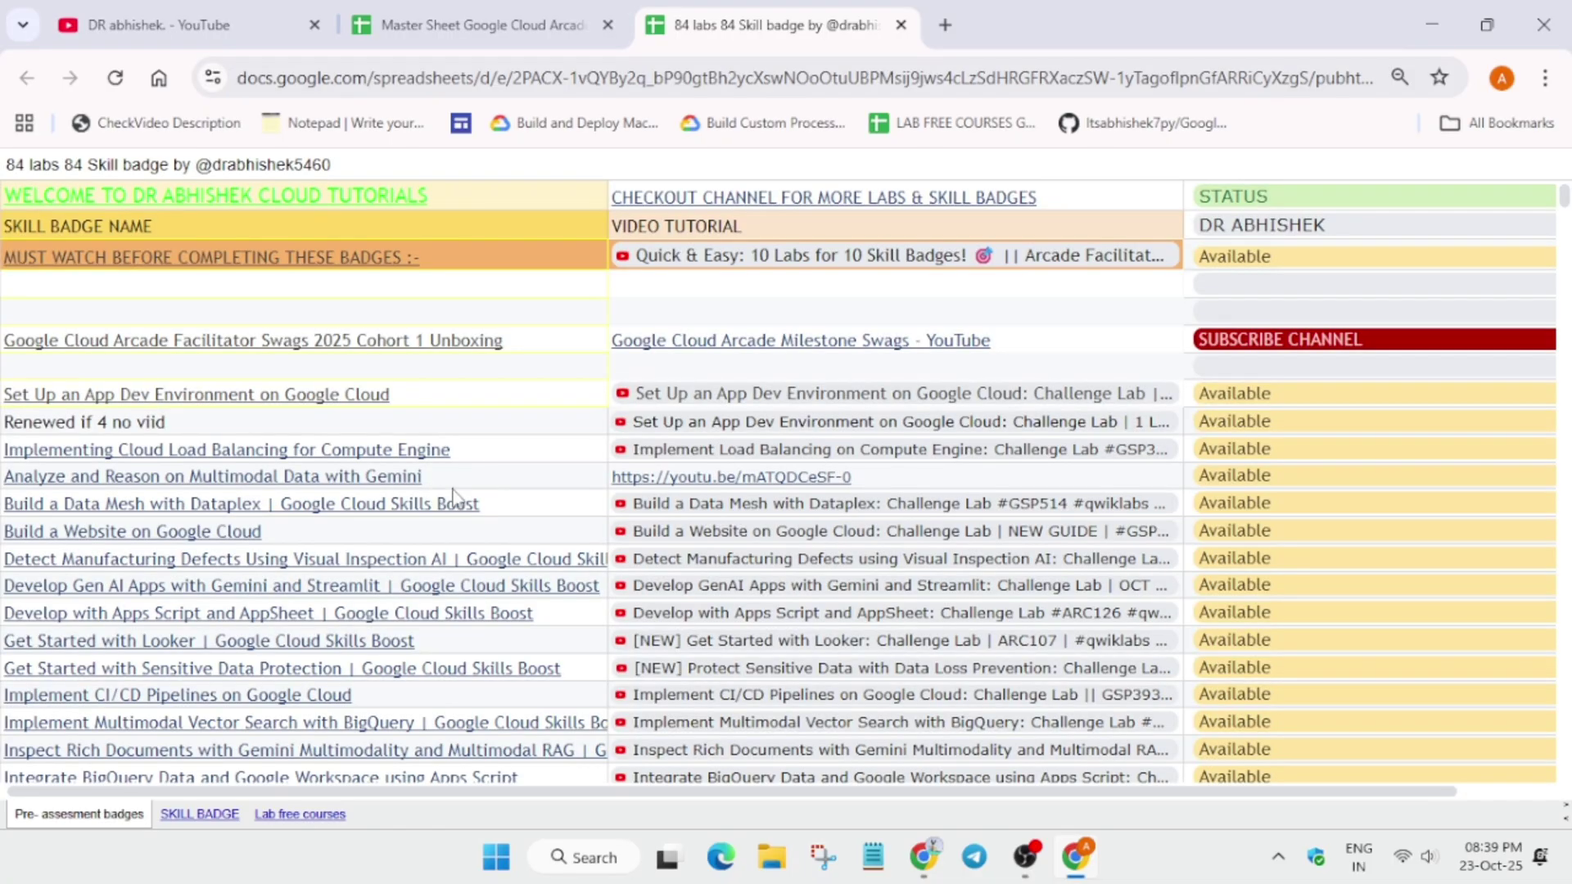
scroll(461, 497, down, 3)
scroll(461, 496, down, 3)
scroll(461, 497, down, 5)
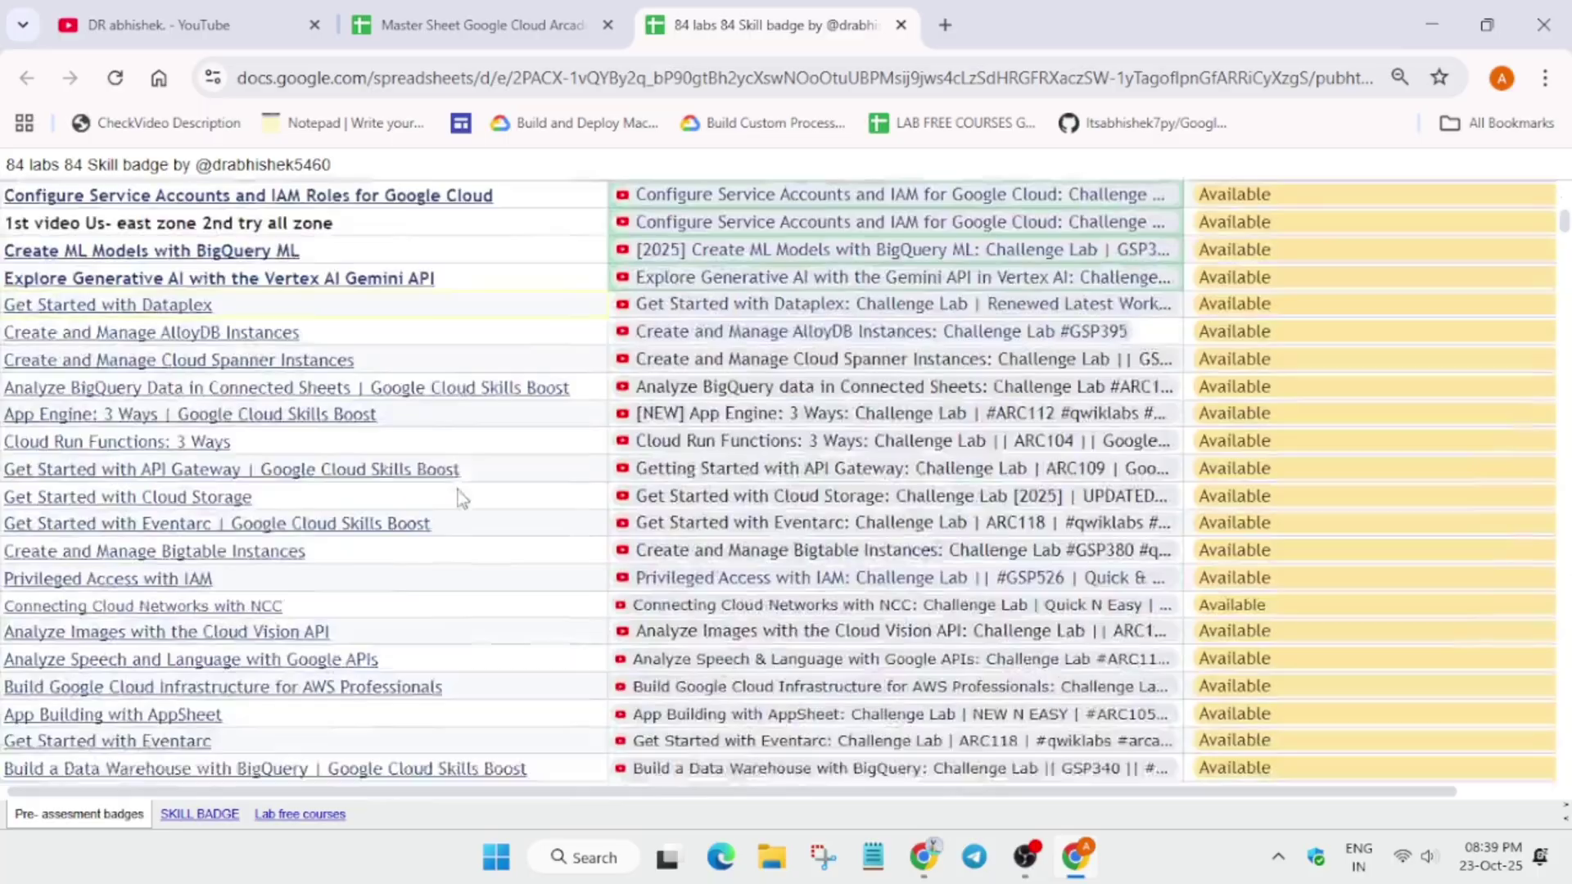
scroll(461, 497, up, 2)
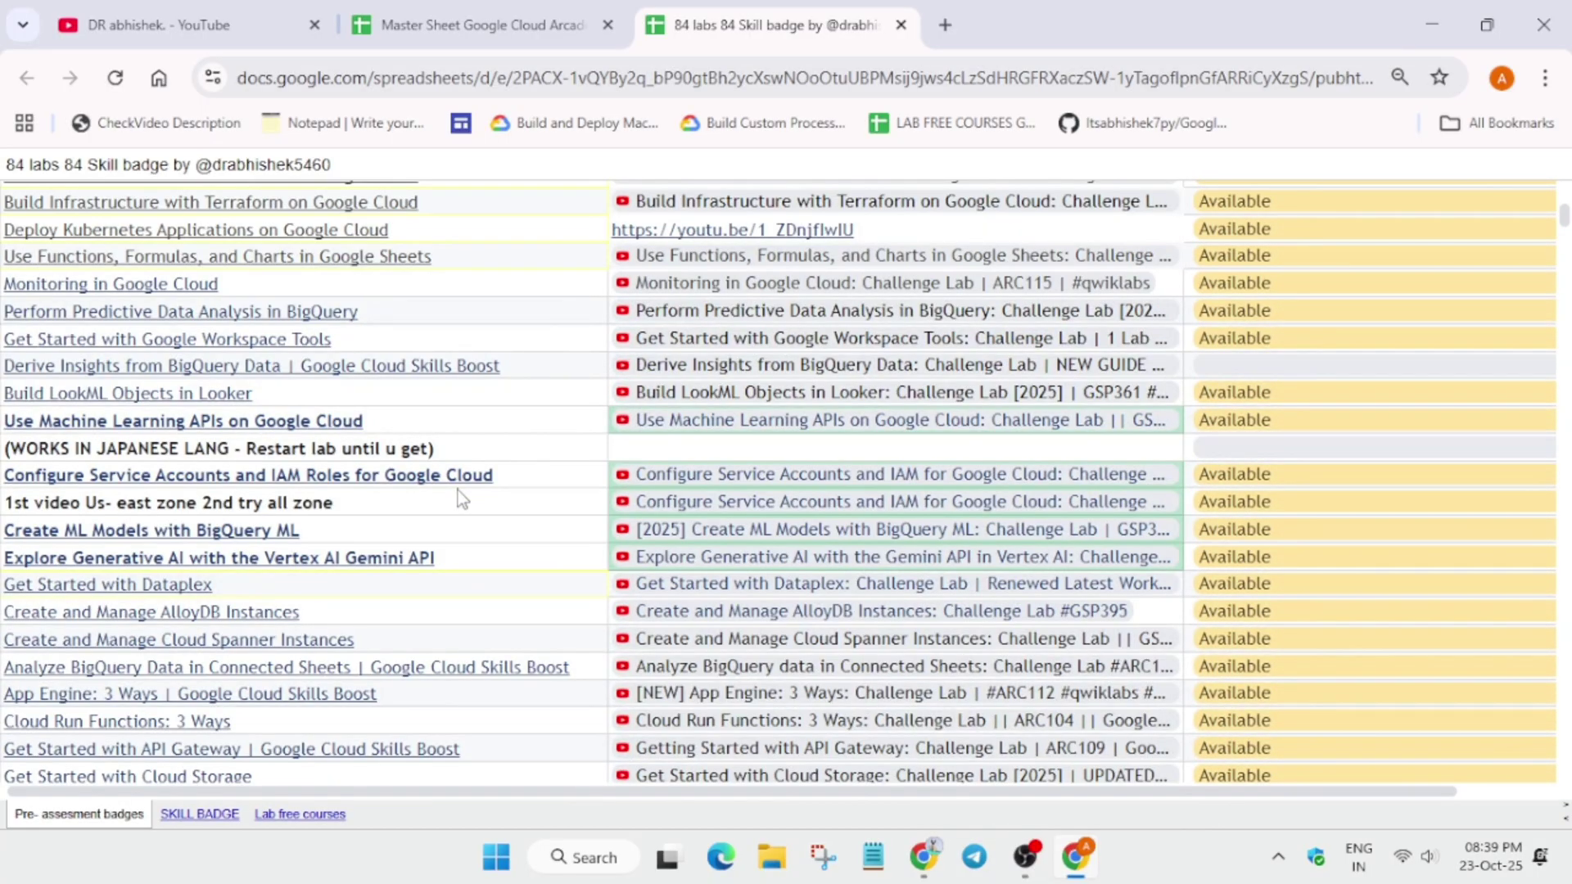
scroll(458, 491, up, 10)
scroll(307, 498, up, 3)
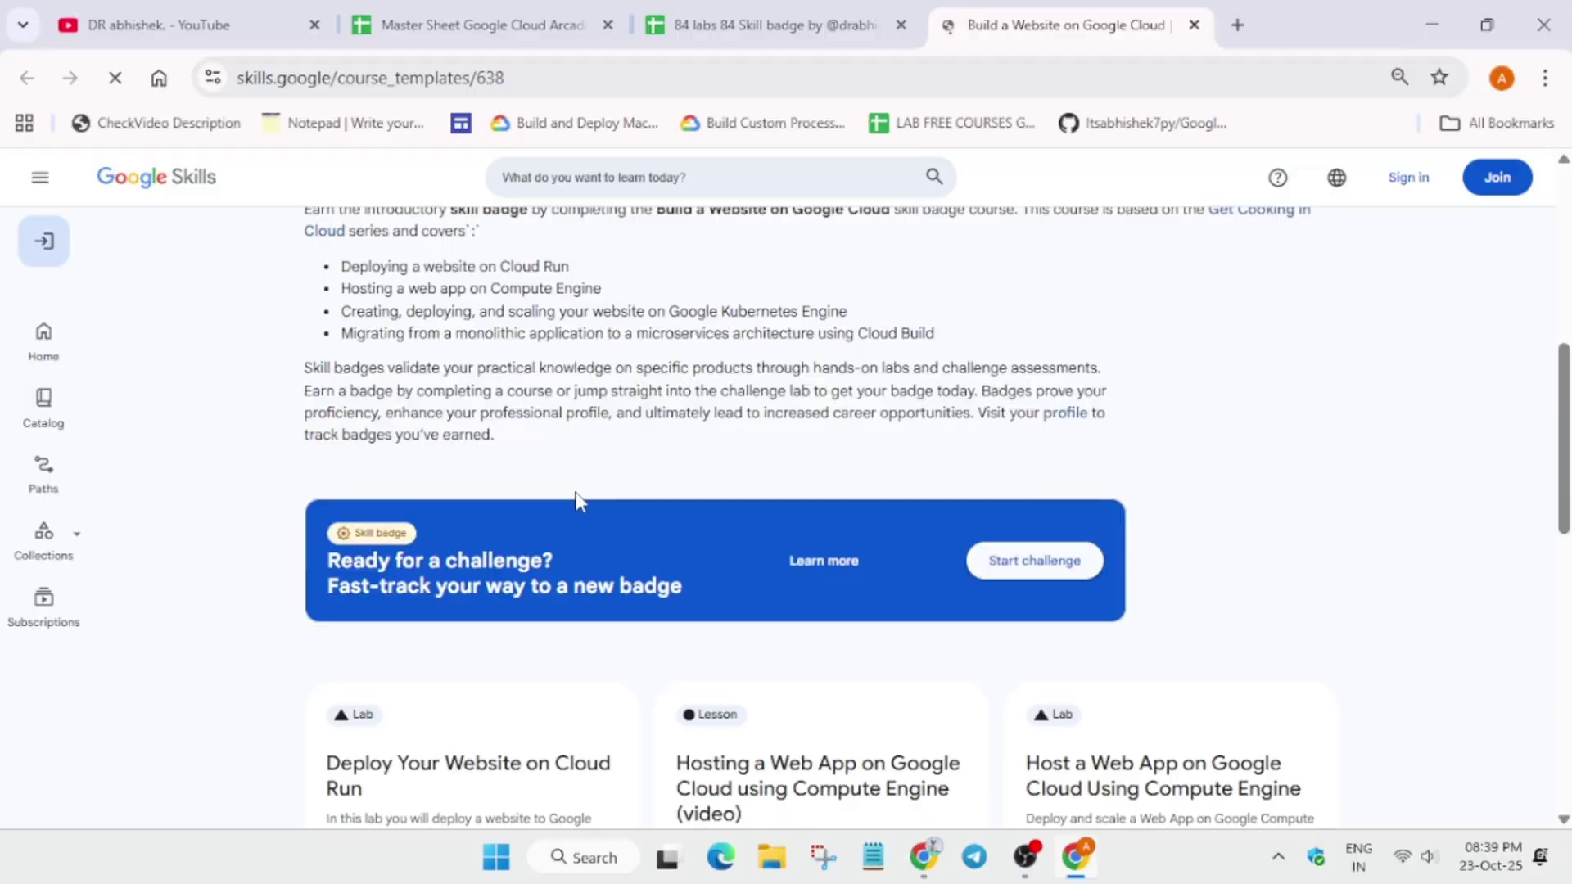
scroll(578, 501, down, 1)
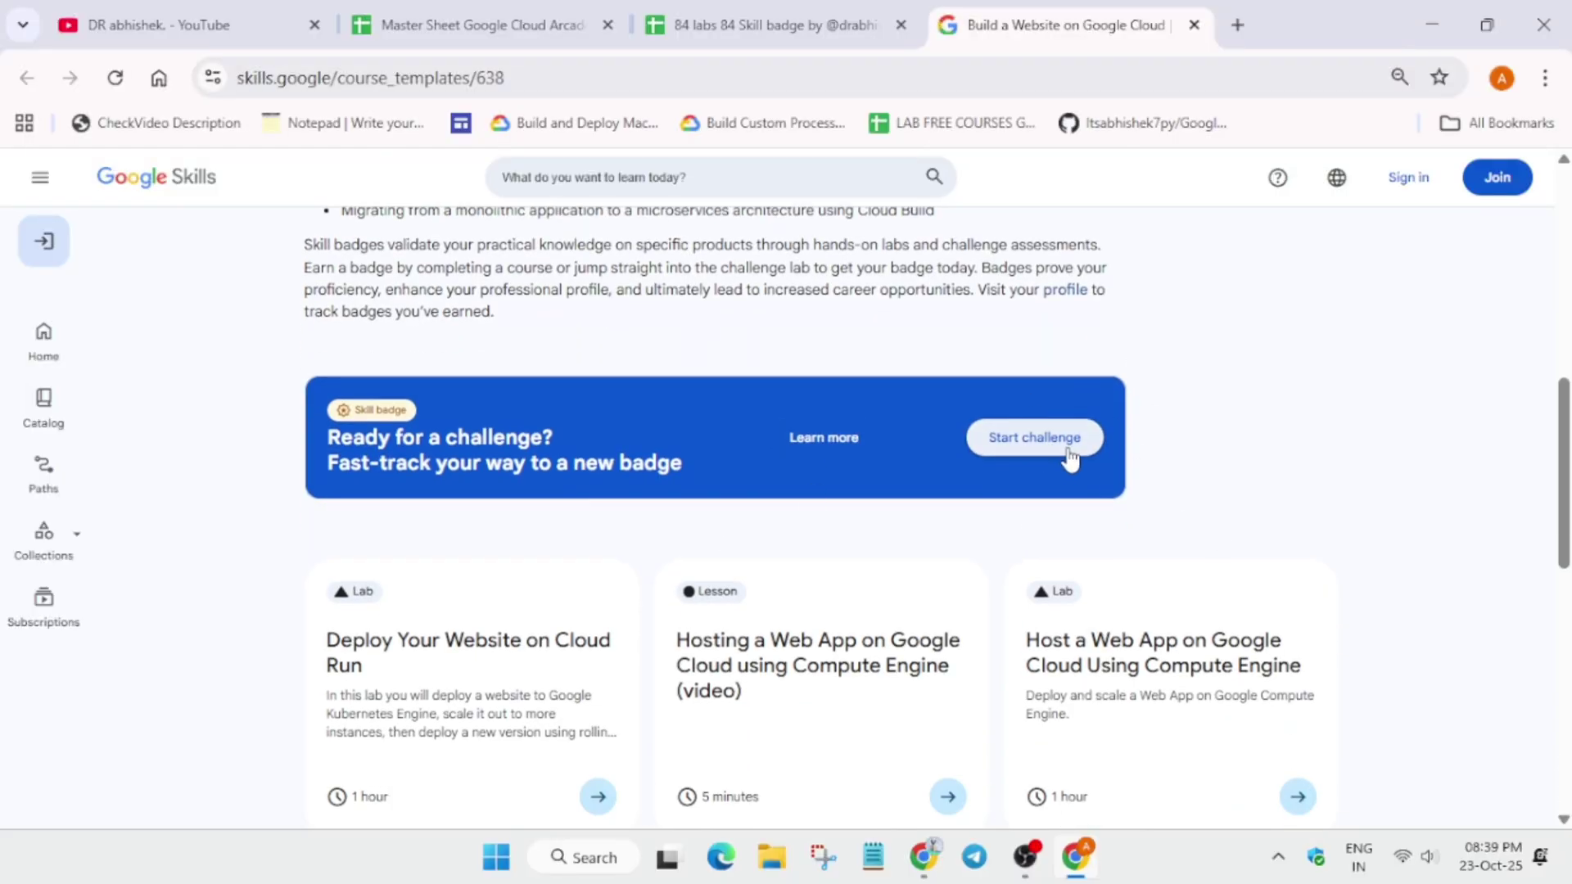
click(787, 25)
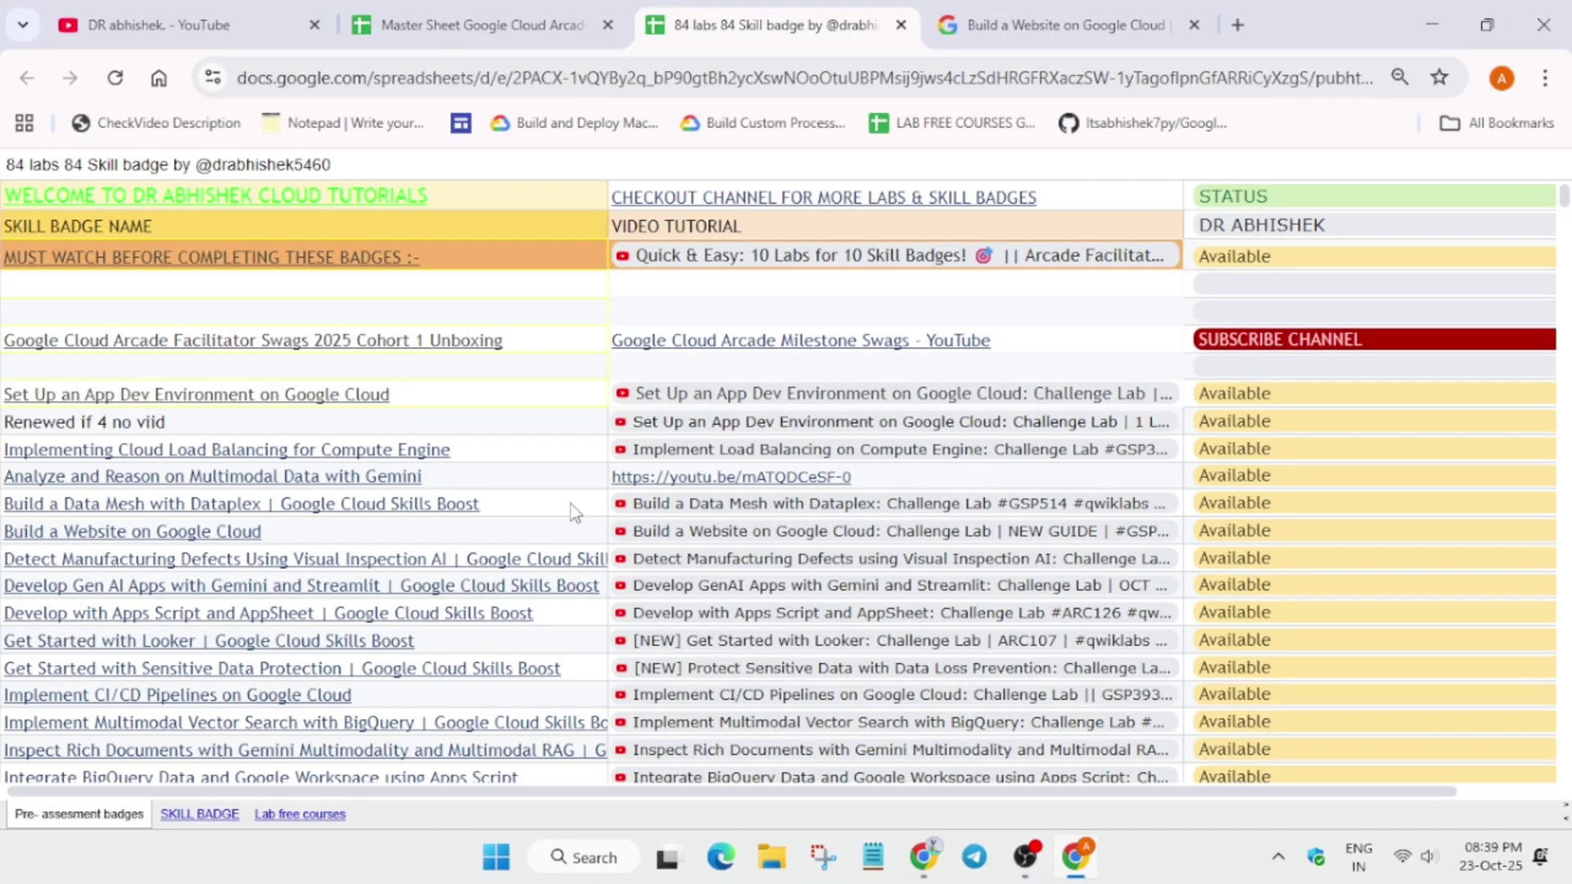